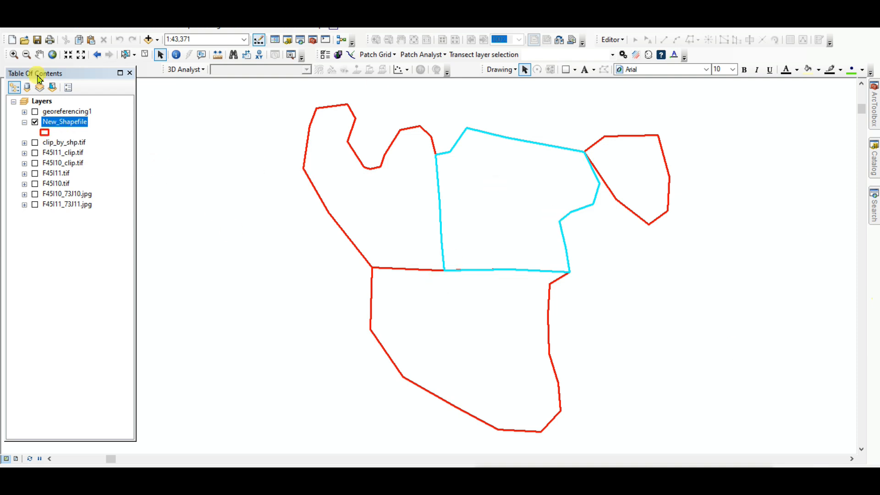
Clear the current feature selection and open the attribute table of the New_Shapefile layer.
click(145, 54)
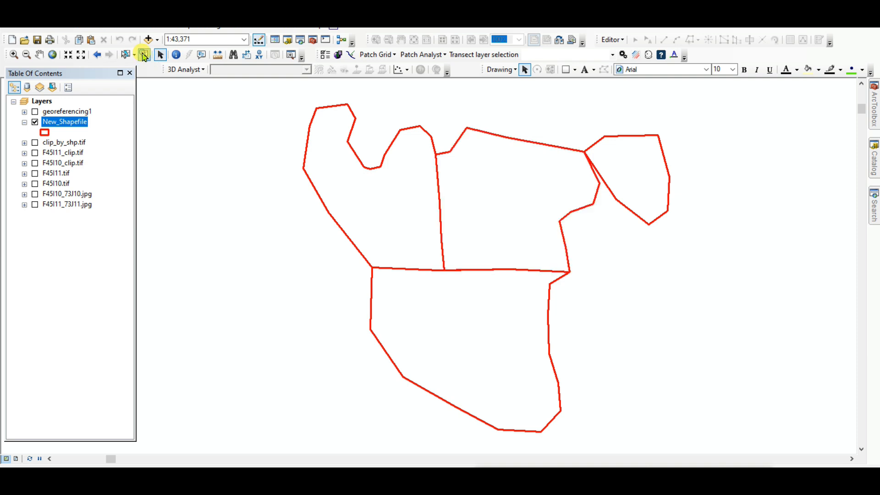
right_click(55, 123)
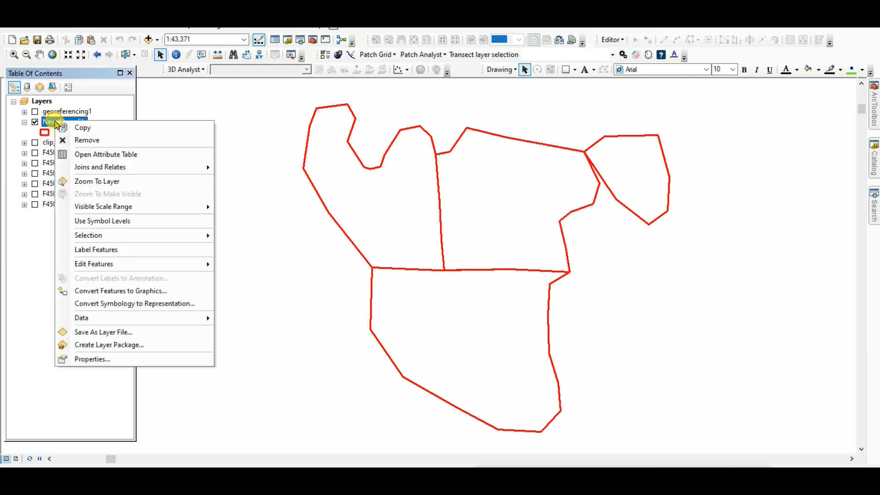
click(110, 155)
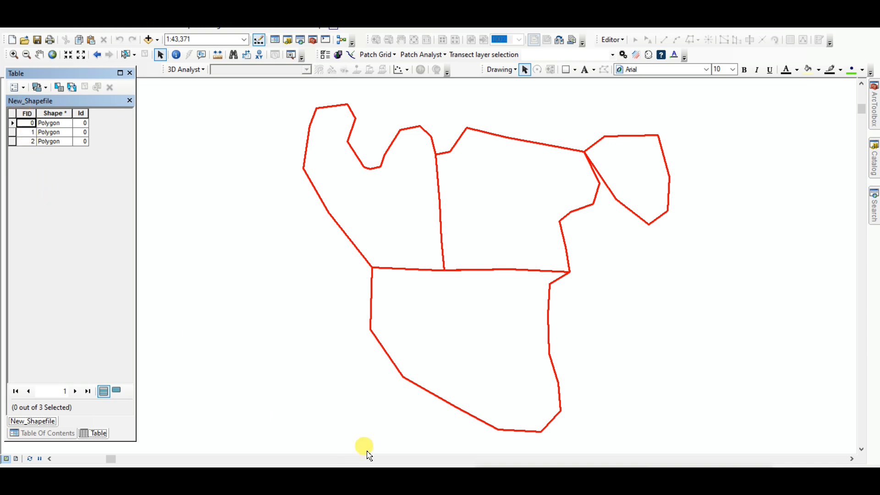
Switch to the blank Excel worksheet and enter an FID column in B3 with values 0, 1 and 2.
click(440, 484)
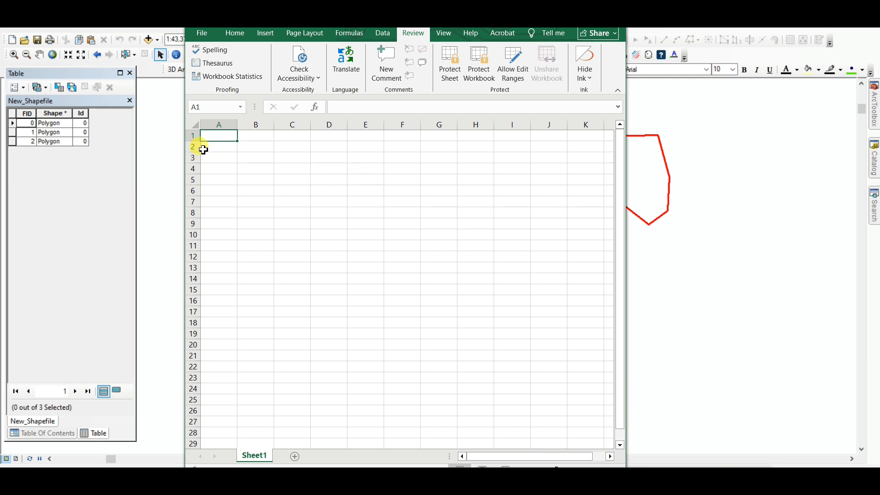
click(255, 157)
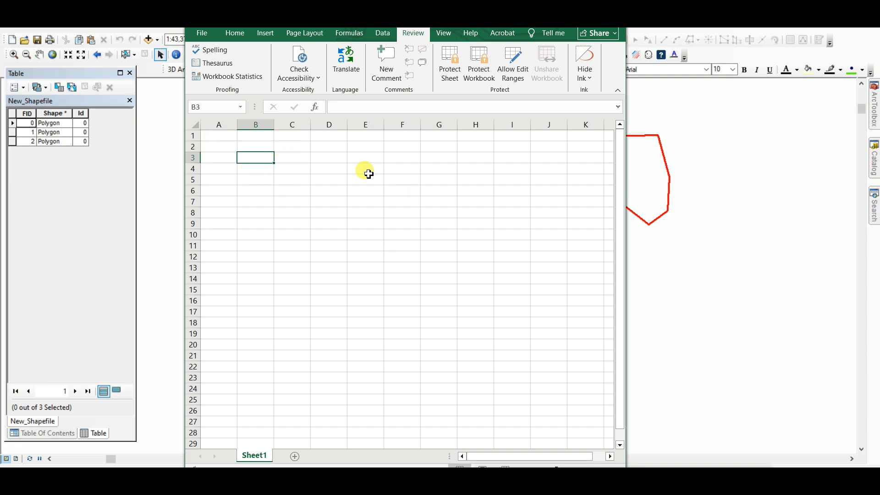
text(F)
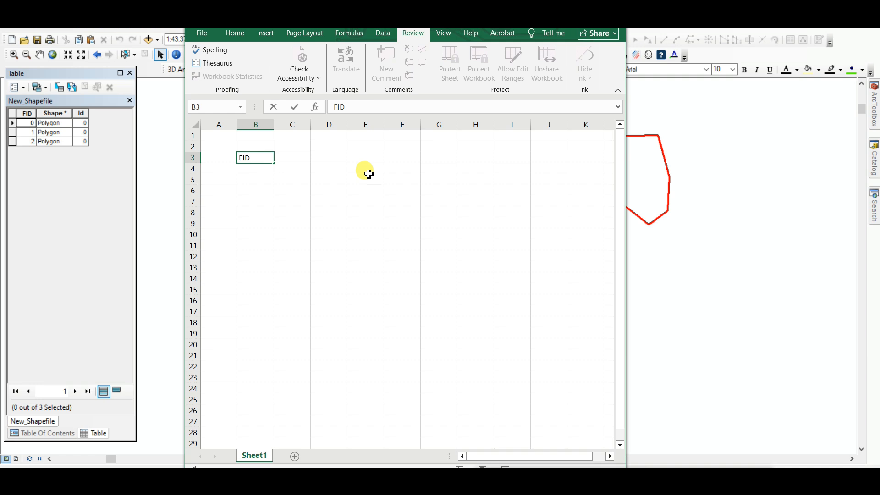
text(ID)
click(260, 168)
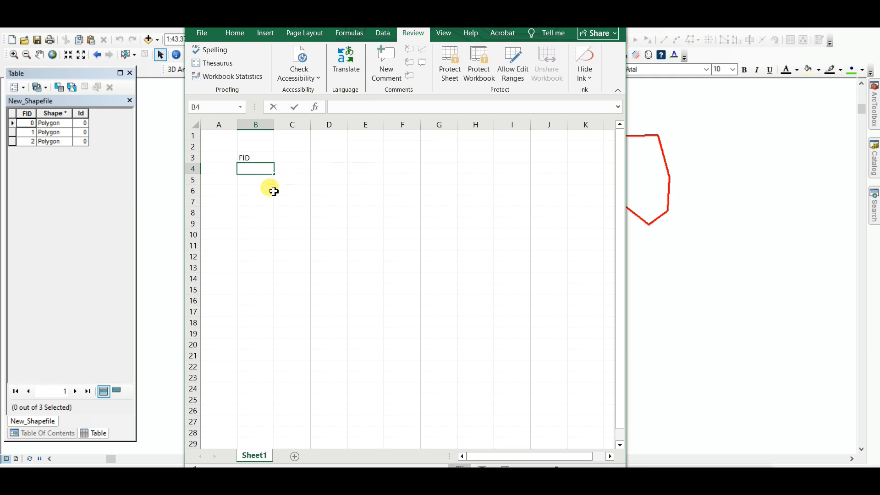
text(0)
key(Return)
text(1)
key(Return)
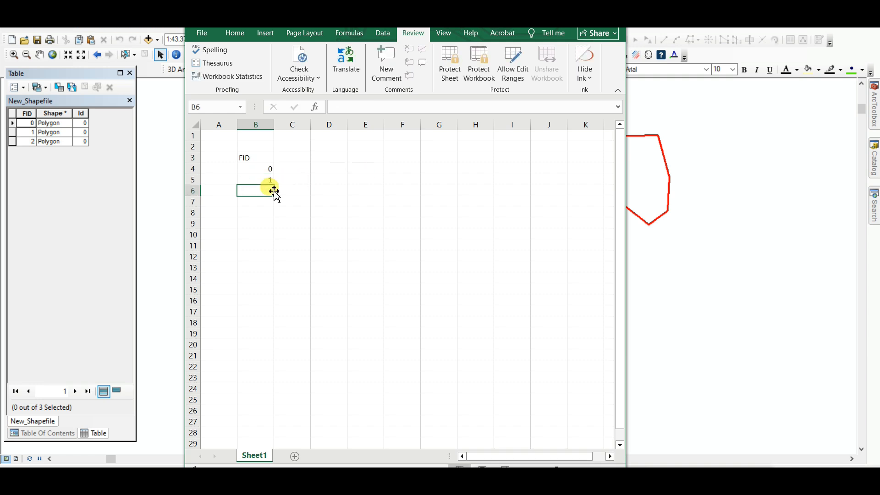
text(2)
Add a Popu column in C3 with values 2000, 5000 and 3000 for the three FIDs.
click(314, 245)
click(288, 158)
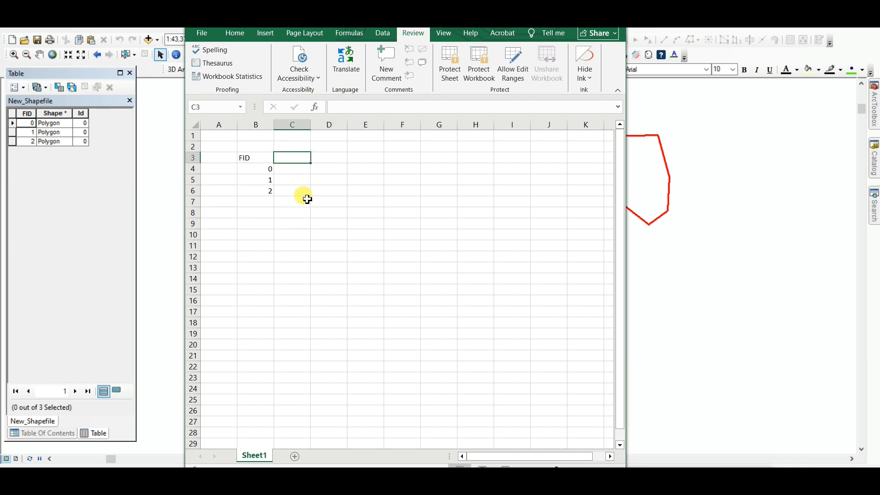
text(p)
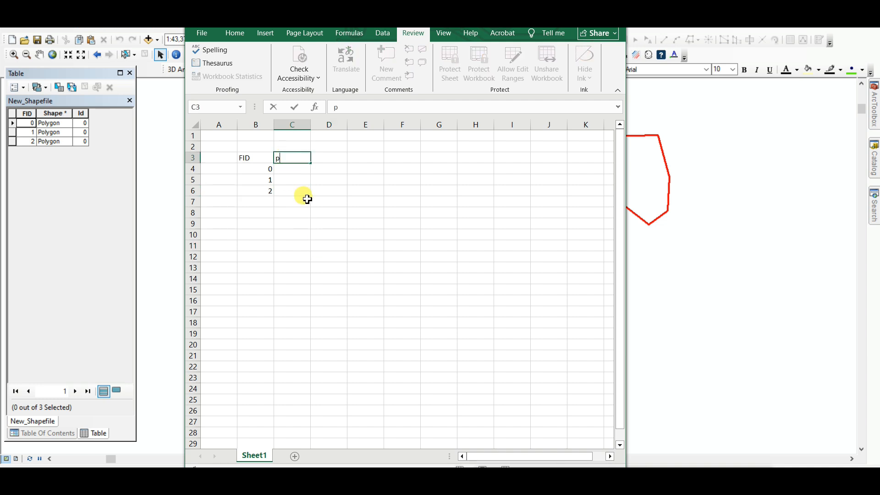
key(BackSpace)
key(BackSpace)
text(Popu)
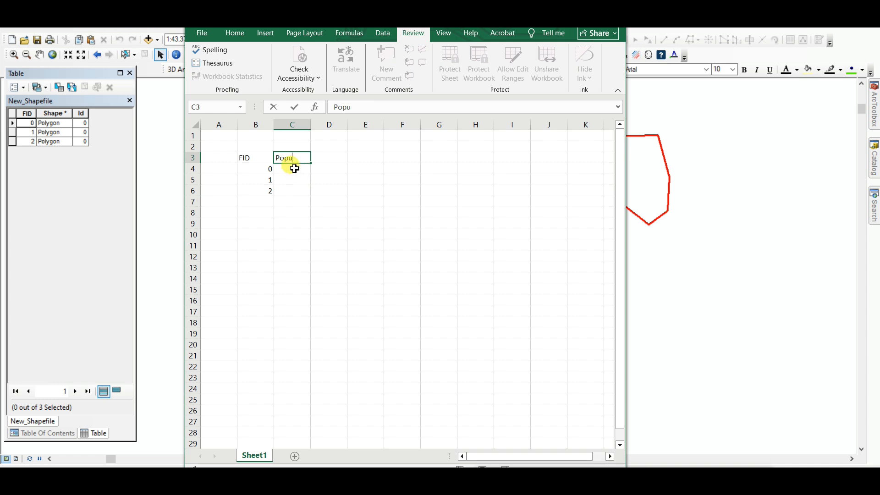
click(294, 168)
text(2000)
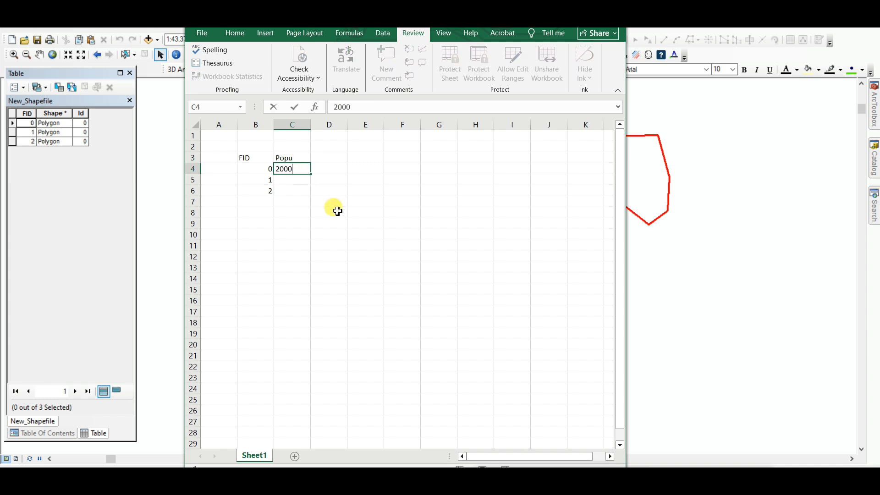
click(285, 178)
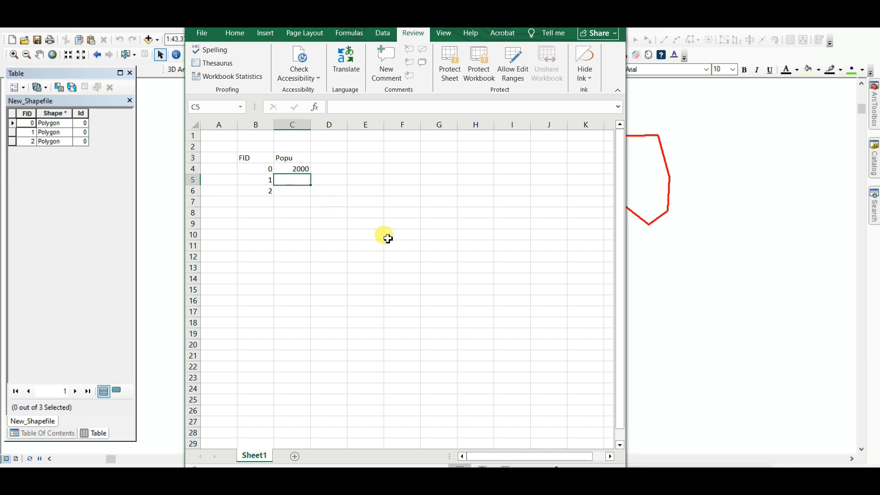
text(5000)
click(384, 231)
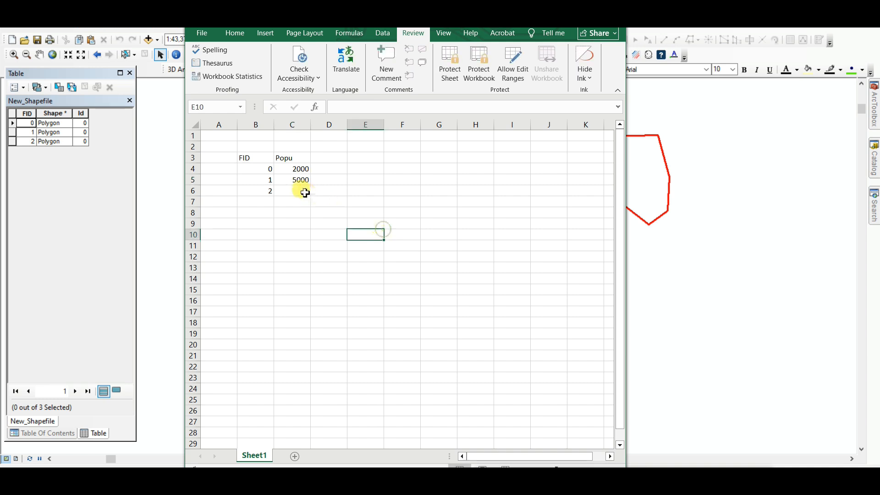
click(303, 190)
text(3000)
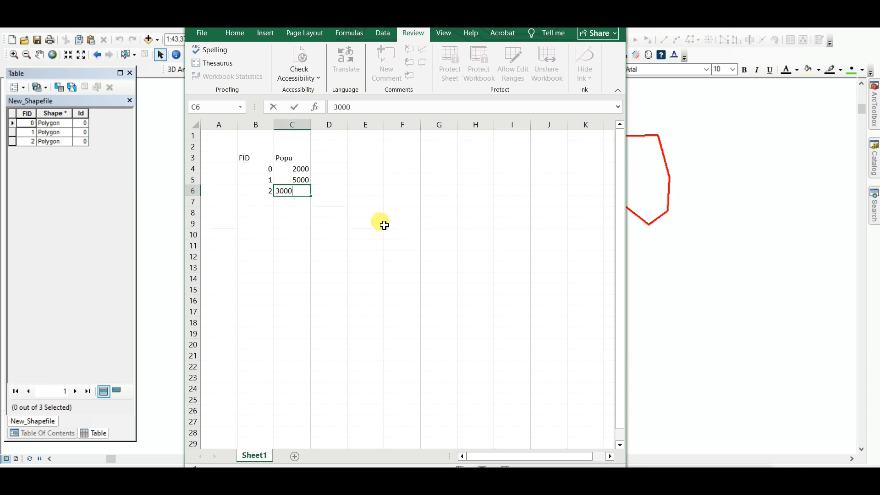
click(384, 225)
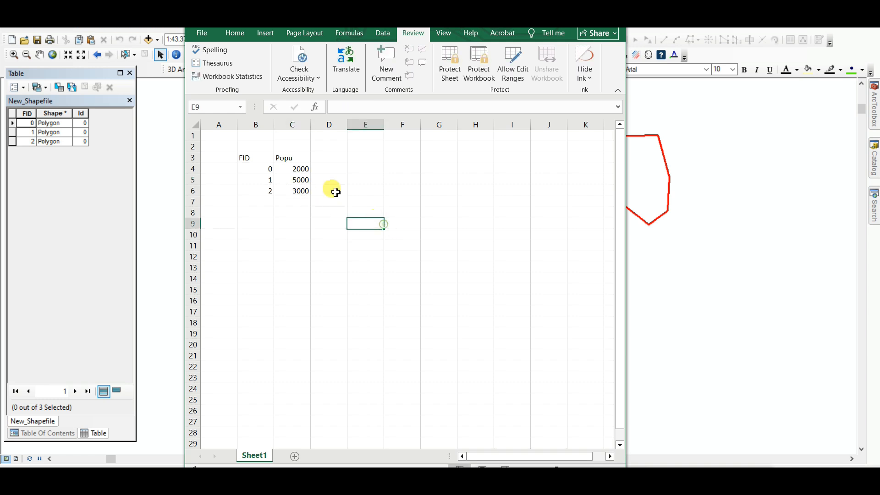
Add a Working_P column in D3 with values 150, 450 and 800 for the three FIDs.
click(328, 158)
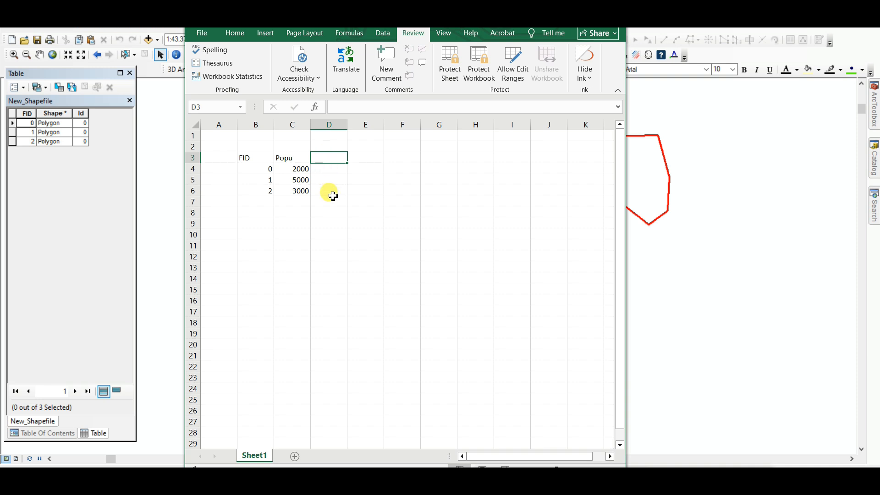
text(Working_P)
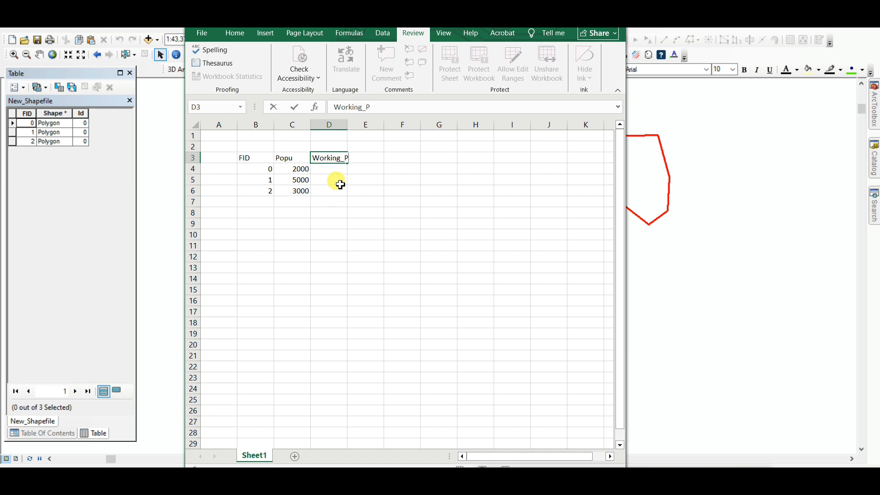
click(338, 171)
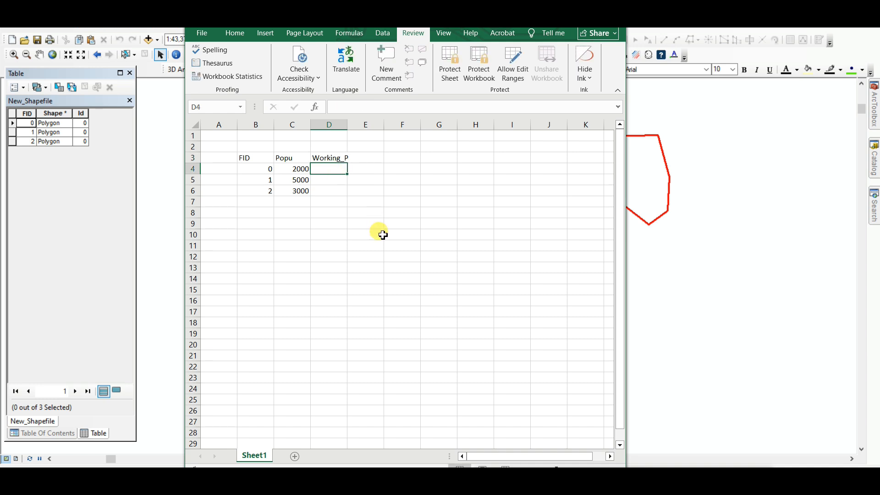
text(150)
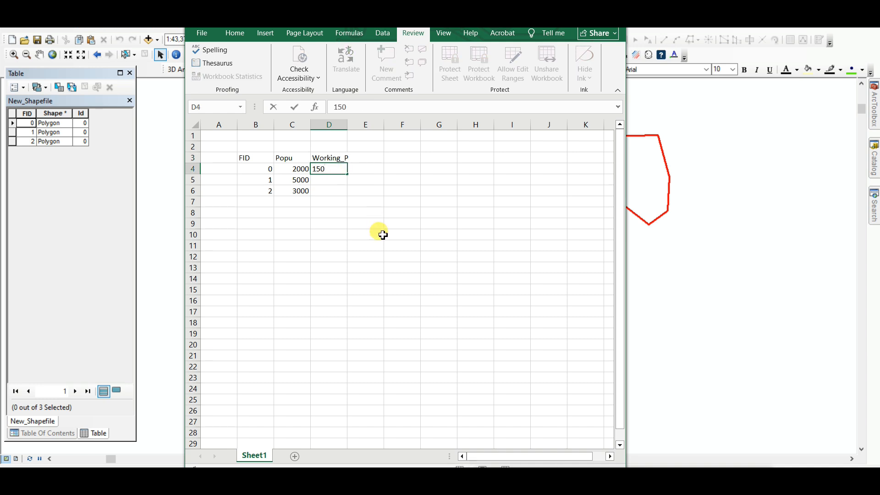
click(335, 179)
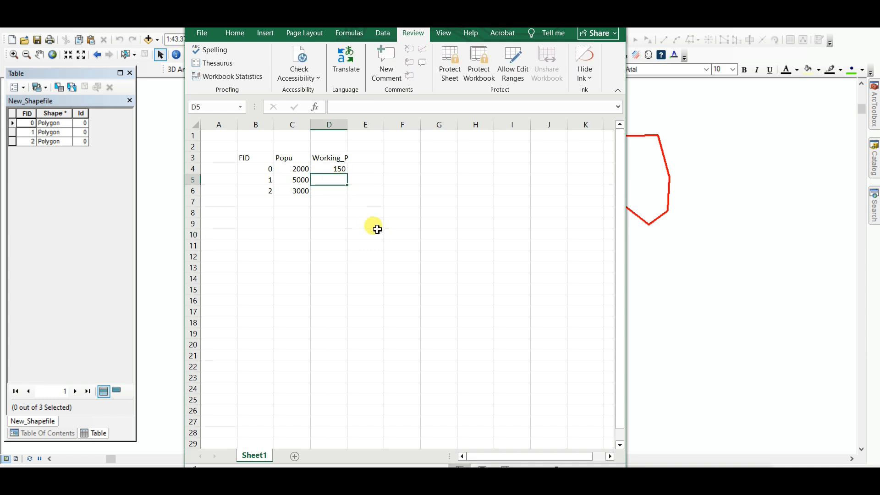
text(4)
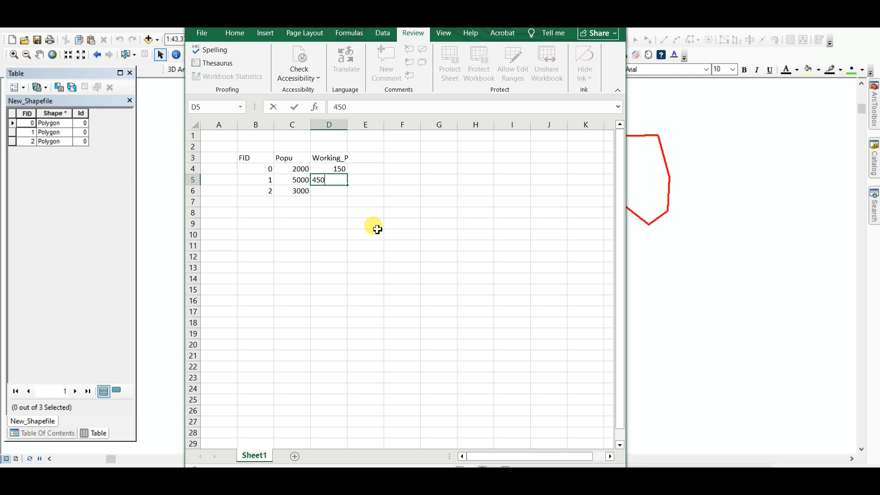
text(50)
click(377, 230)
click(324, 191)
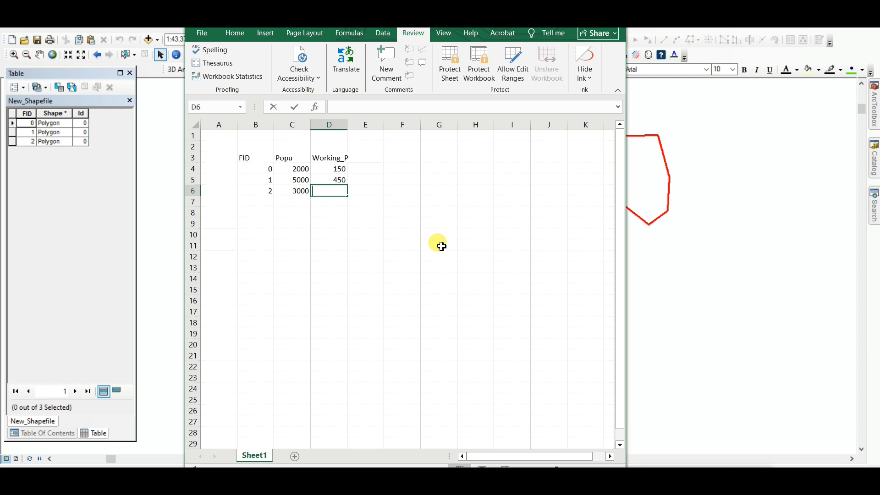
text(800)
click(439, 246)
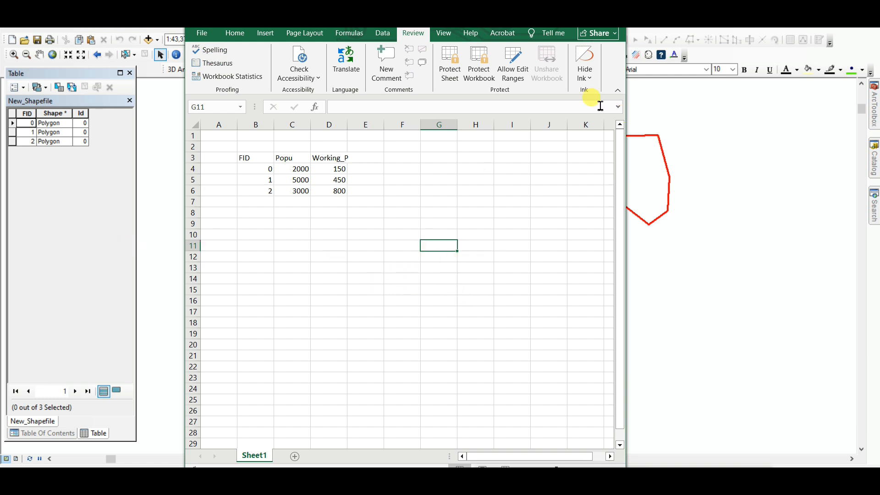
Return to ArcMap, close the attribute table, and add Sheet1$ from the New Microsoft Excel Worksheet as a table.
click(560, 17)
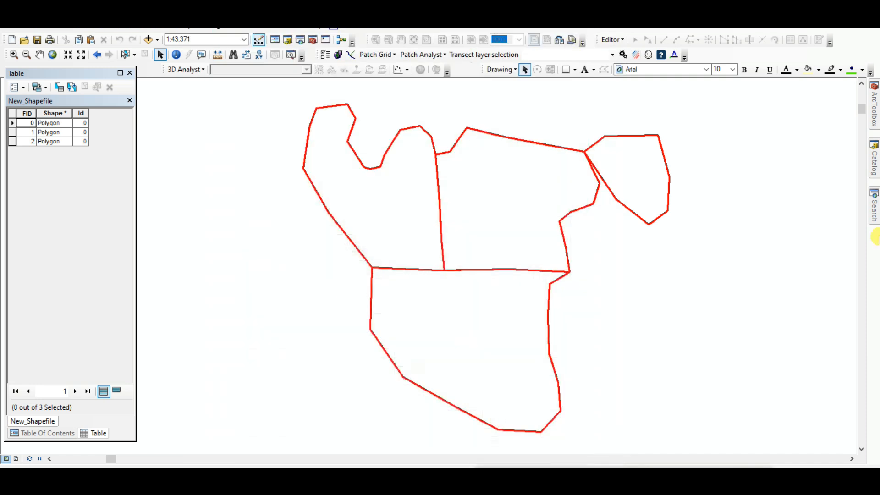
click(130, 100)
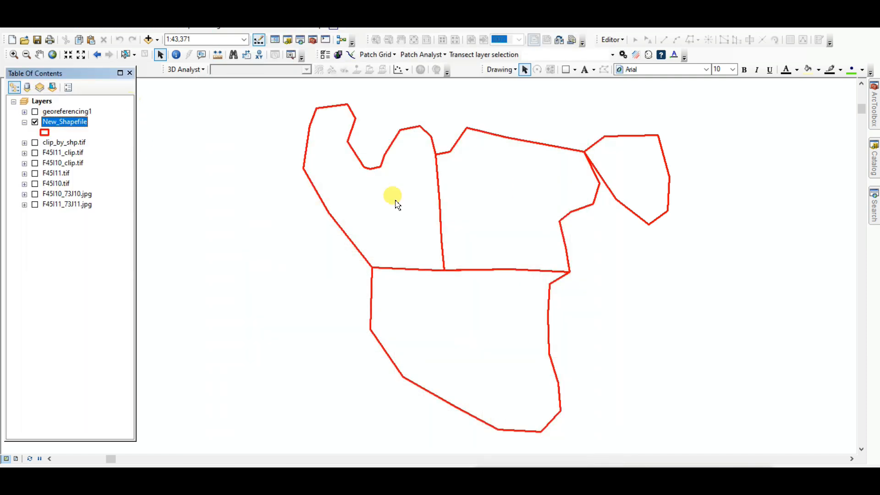
click(149, 40)
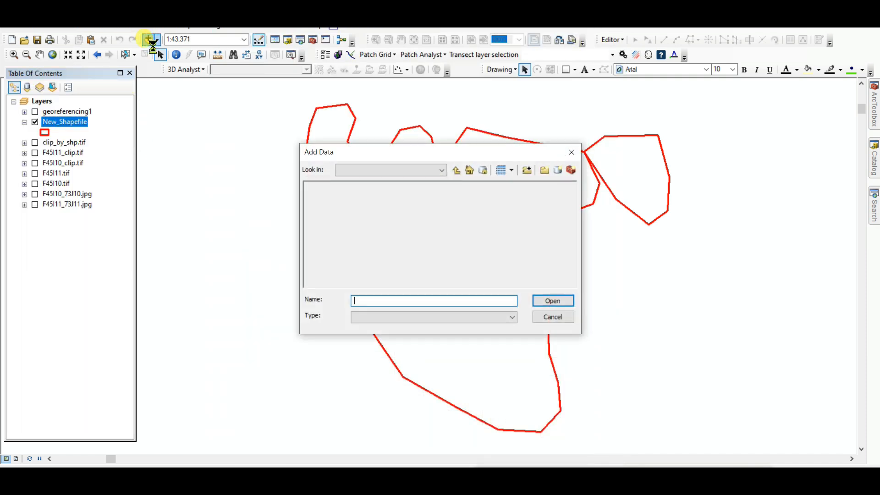
click(332, 192)
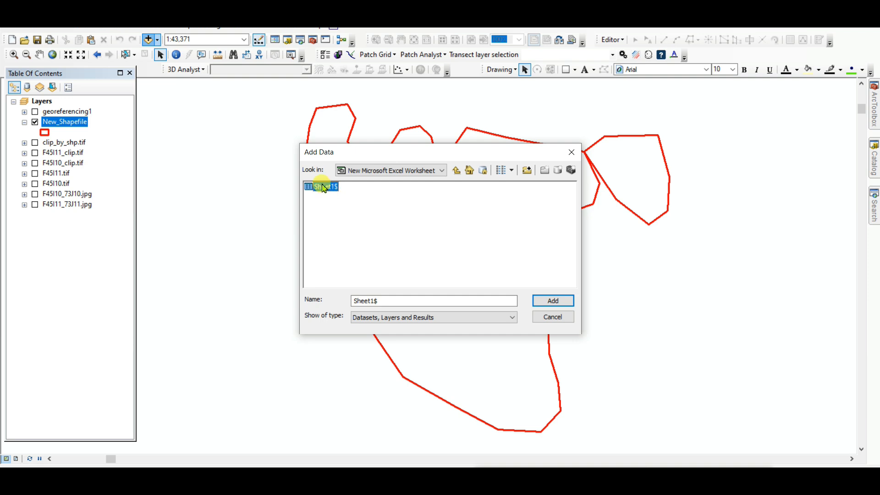
click(545, 301)
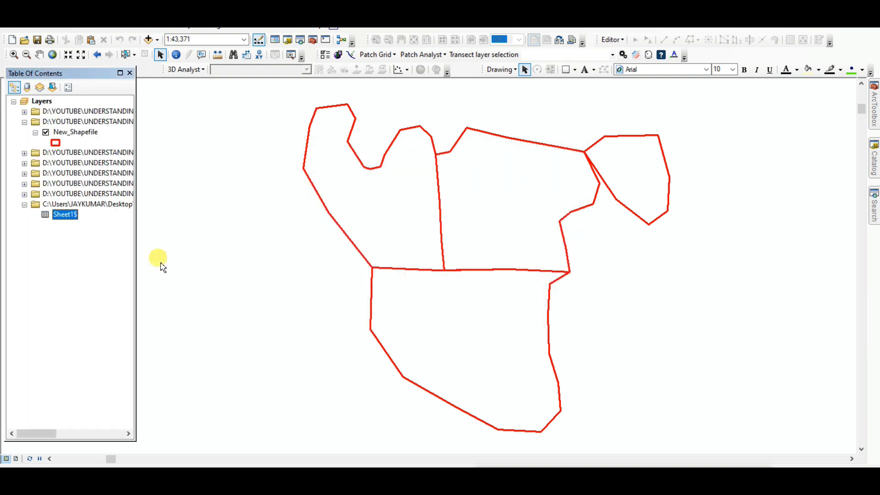
Open the Sheet1$ table and compare its values with the Excel worksheet.
right_click(69, 217)
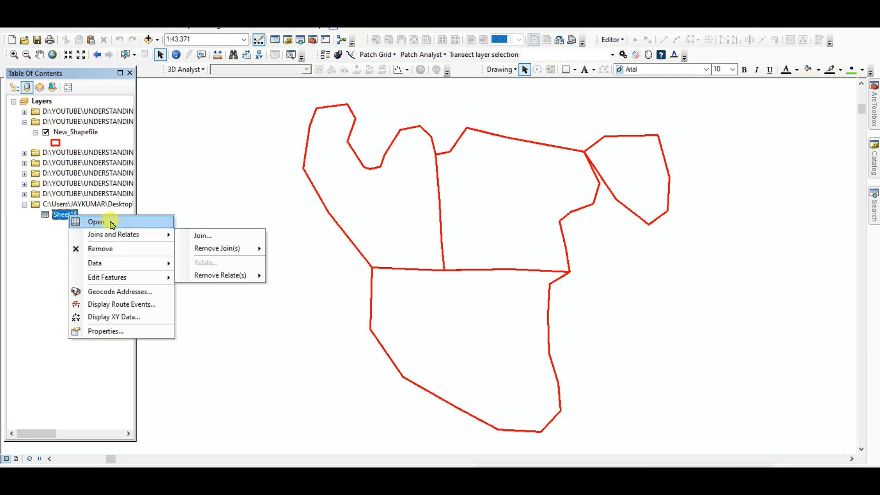
click(103, 222)
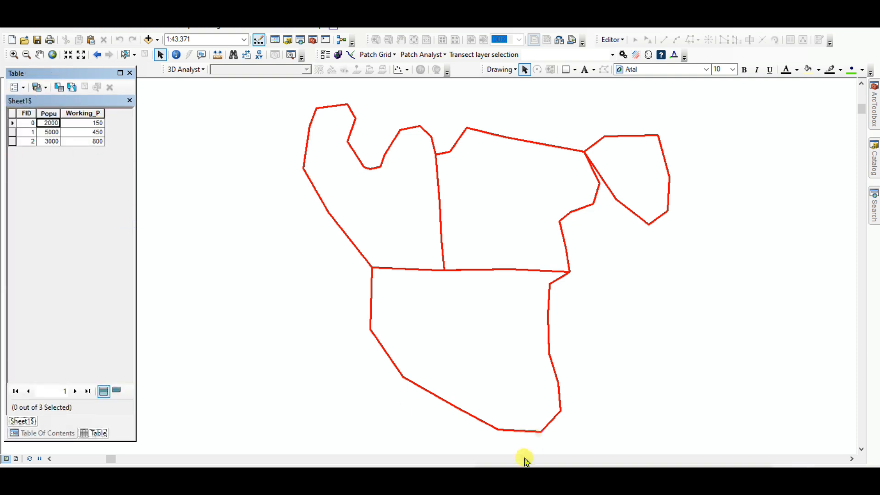
key(alt+Tab)
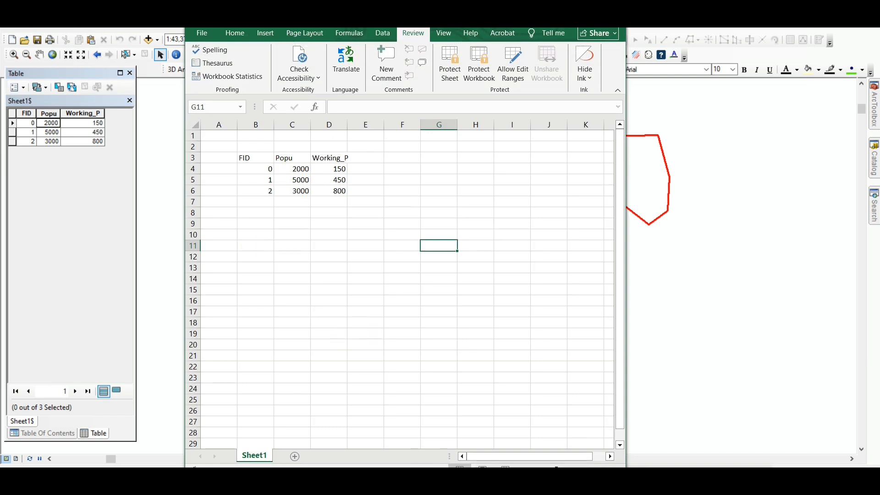
click(754, 259)
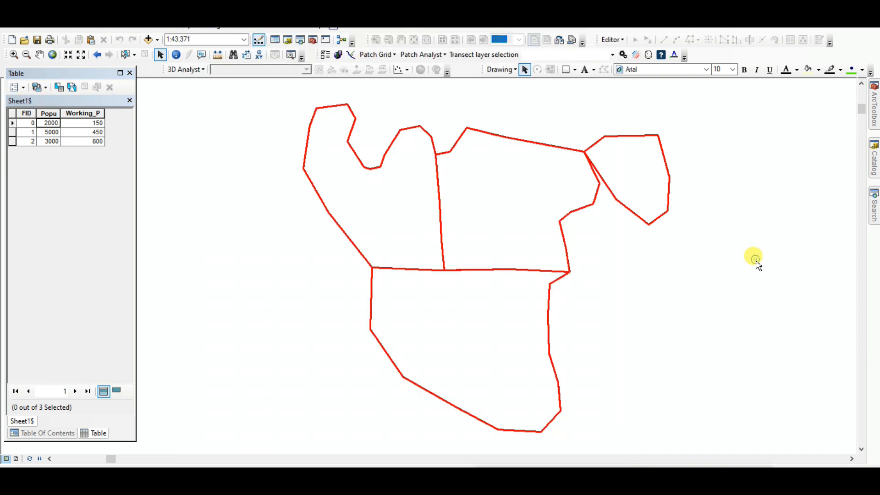
Join the Sheet1$ table to New_Shapefile, matching FID in the layer to FID in the table and keeping all records.
click(130, 102)
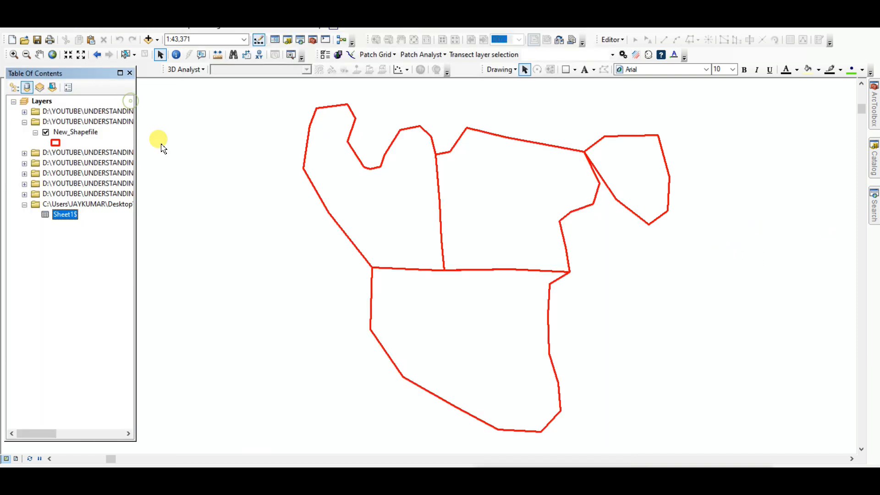
right_click(72, 135)
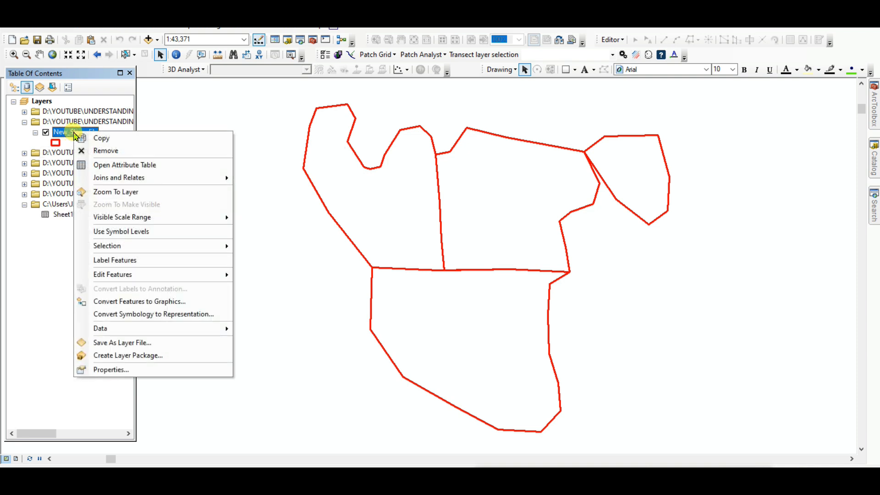
mouse_move(133, 177)
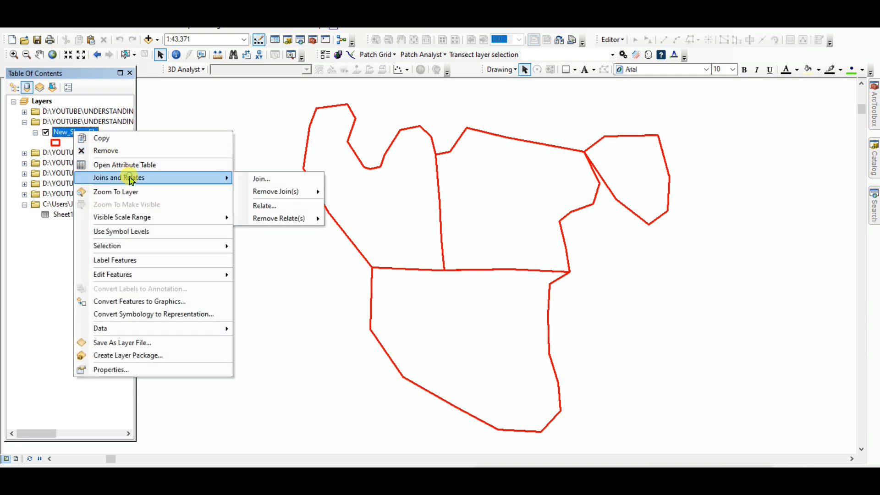
click(267, 179)
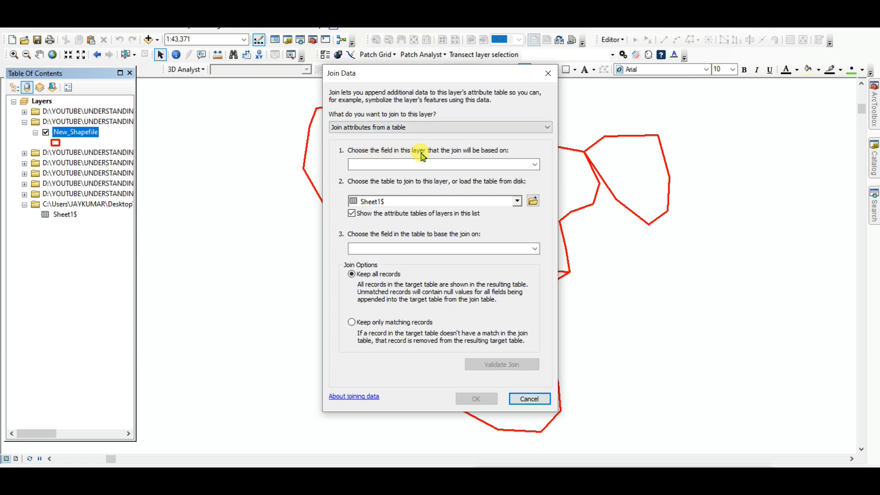
click(536, 165)
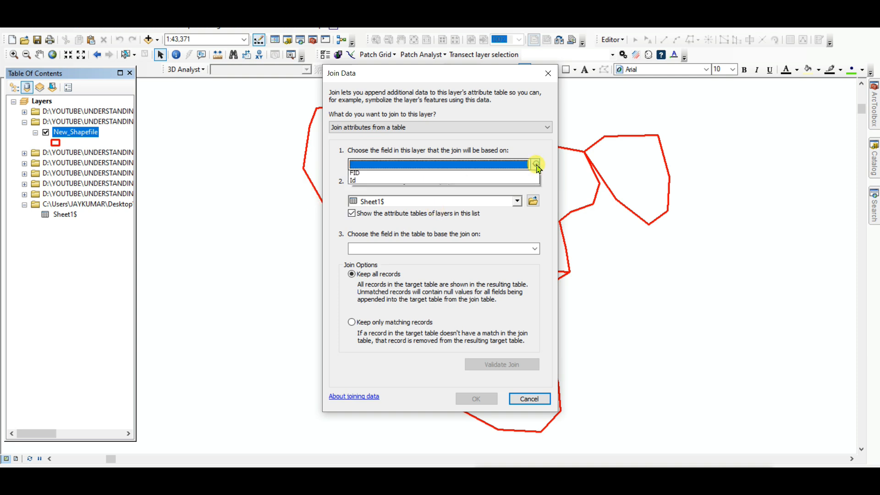
click(365, 174)
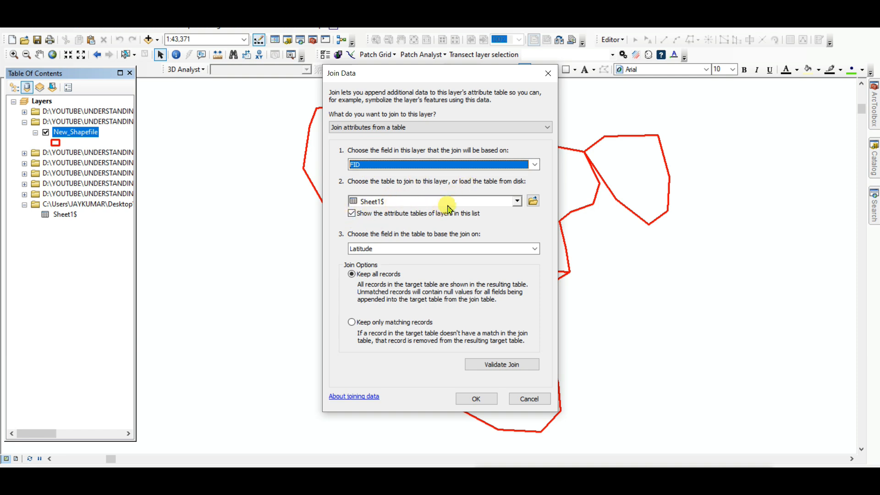
click(532, 201)
click(321, 187)
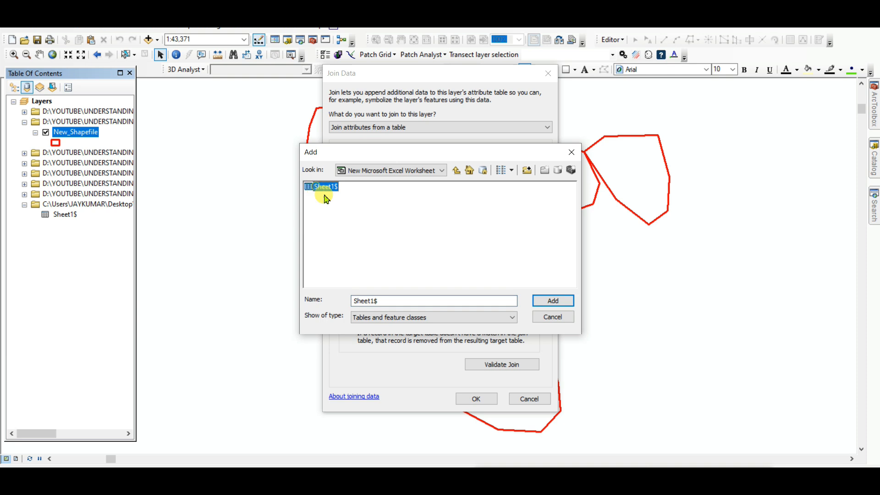
click(564, 302)
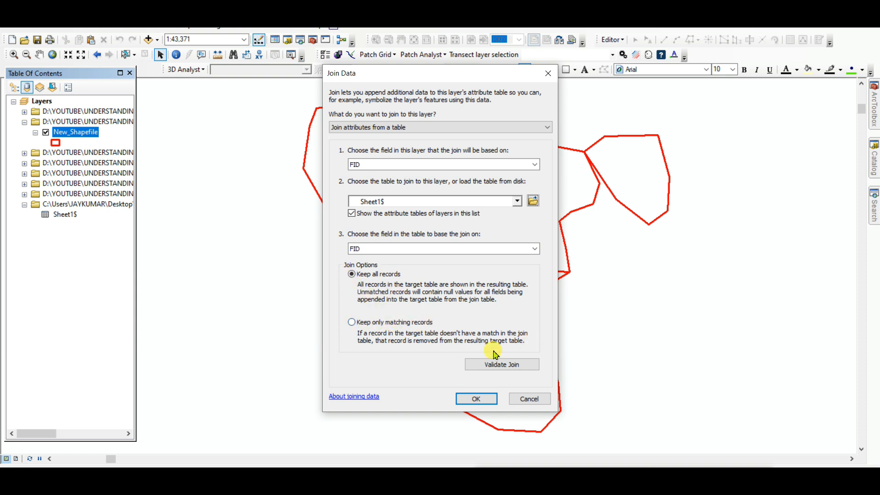
click(478, 400)
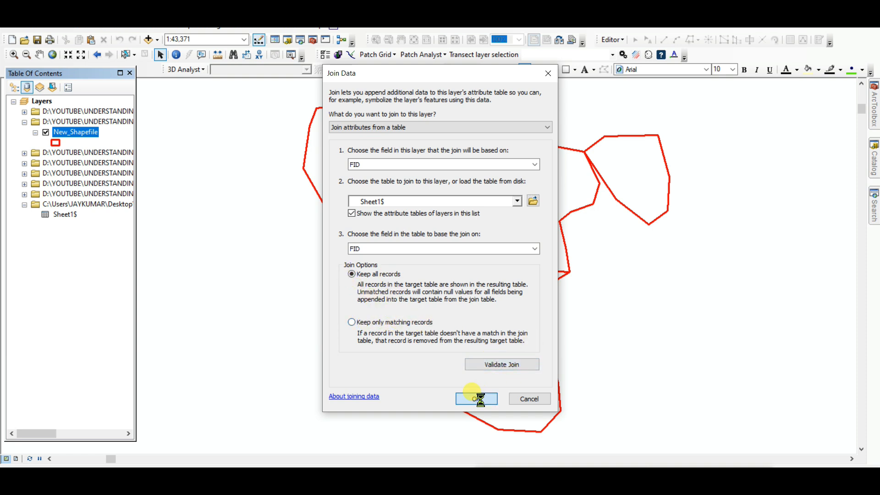
Open New_Shapefile's attribute table and examine the joined Popu and Working_P columns.
right_click(85, 133)
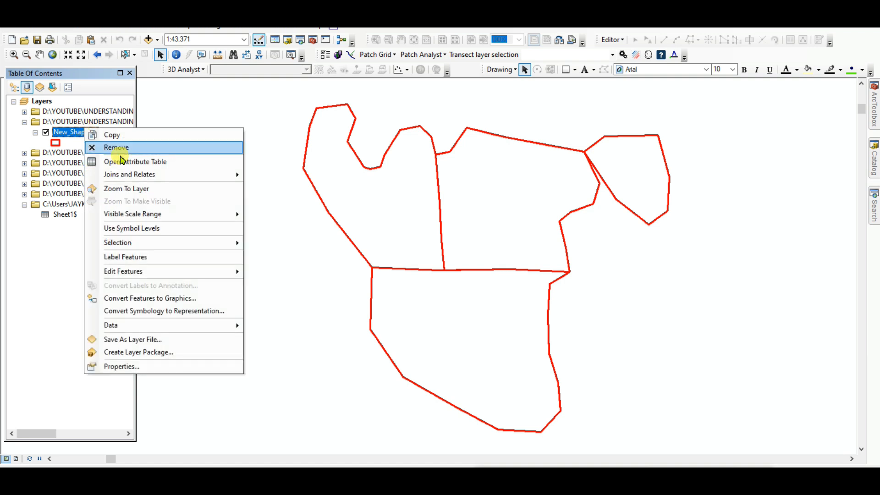
click(140, 160)
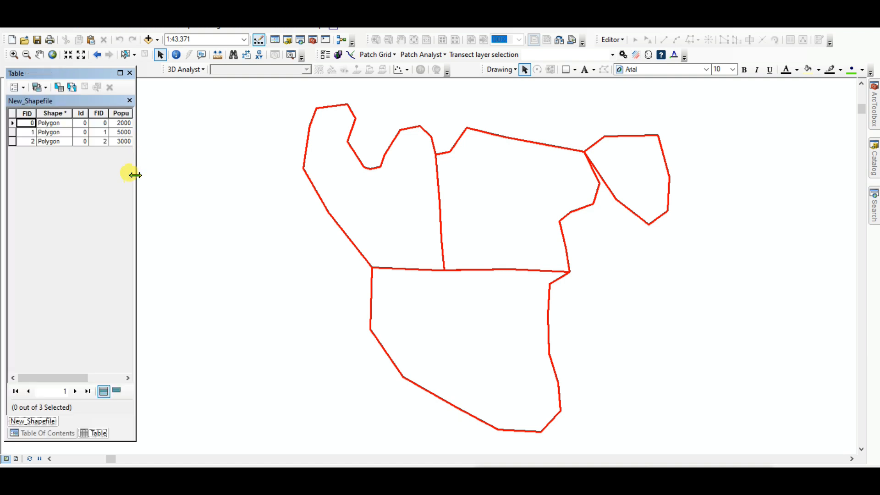
drag(136, 175, 234, 196)
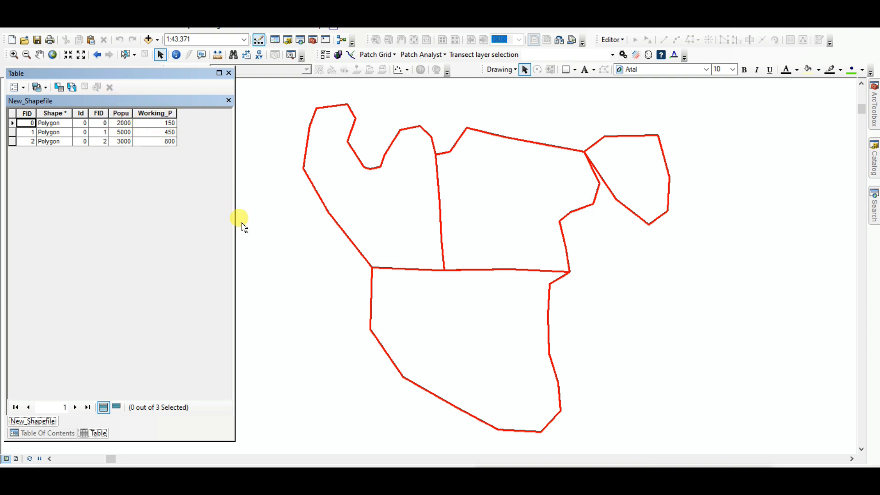
drag(234, 223, 190, 242)
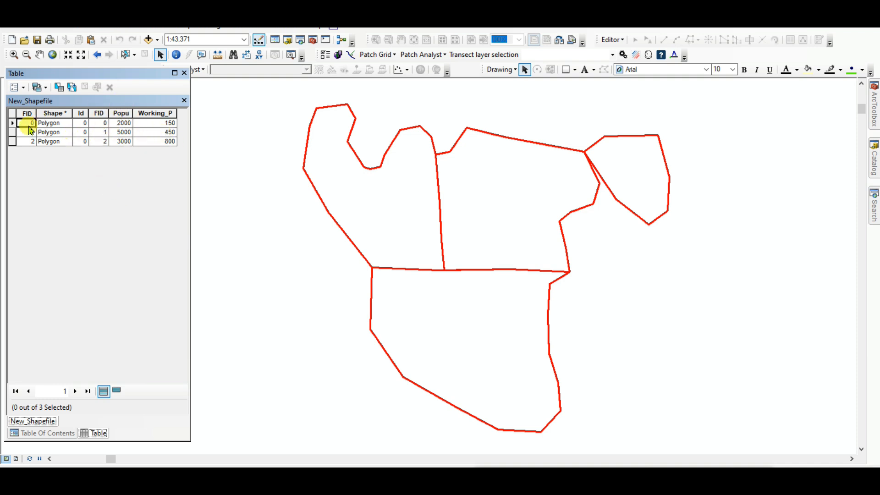
click(184, 101)
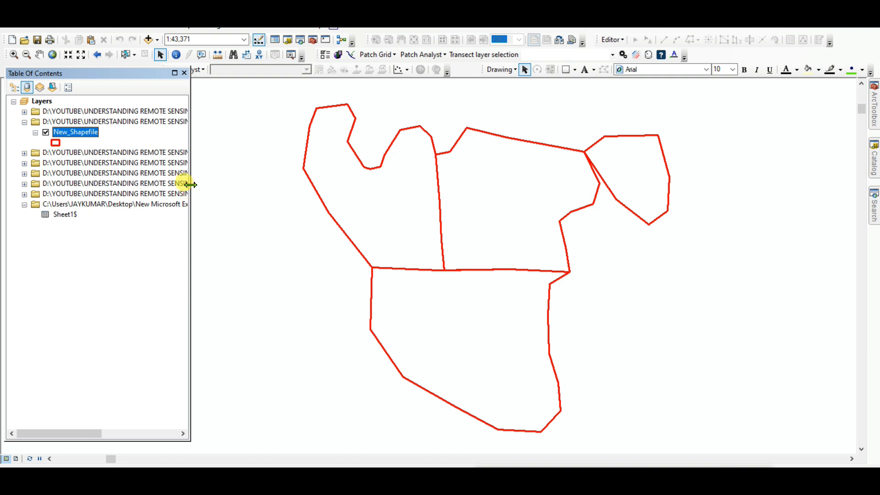
drag(190, 184, 135, 196)
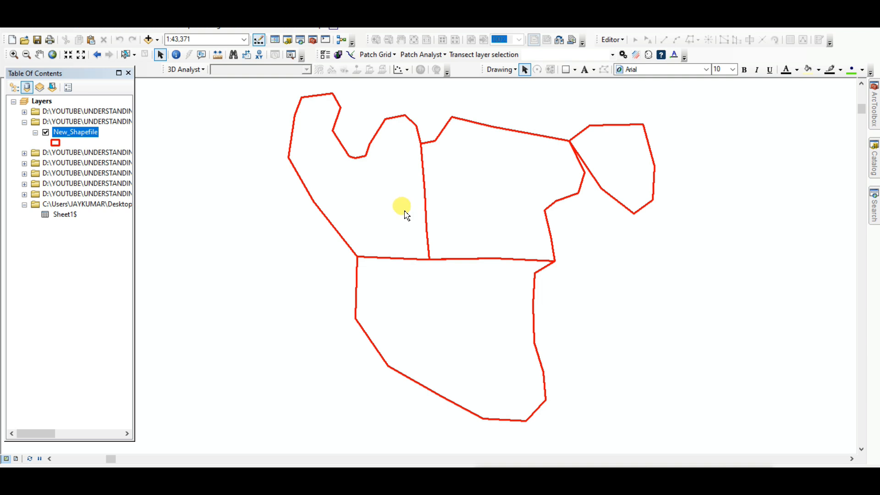
drag(402, 212, 410, 215)
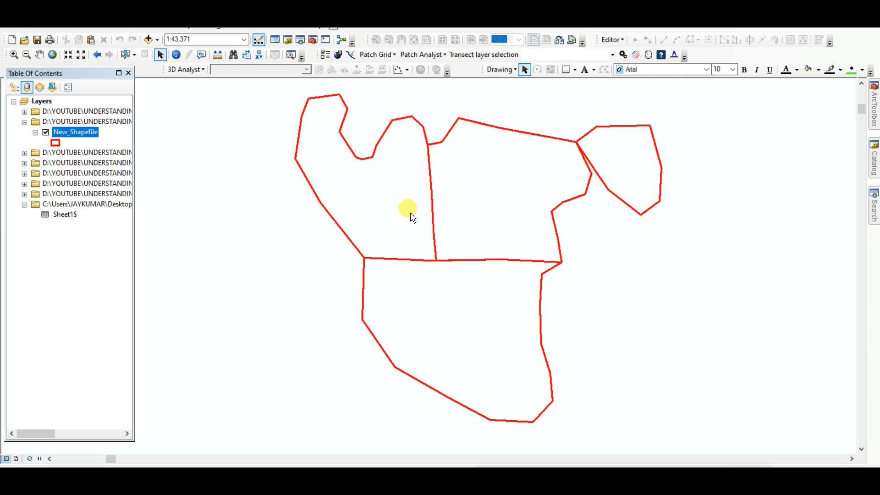